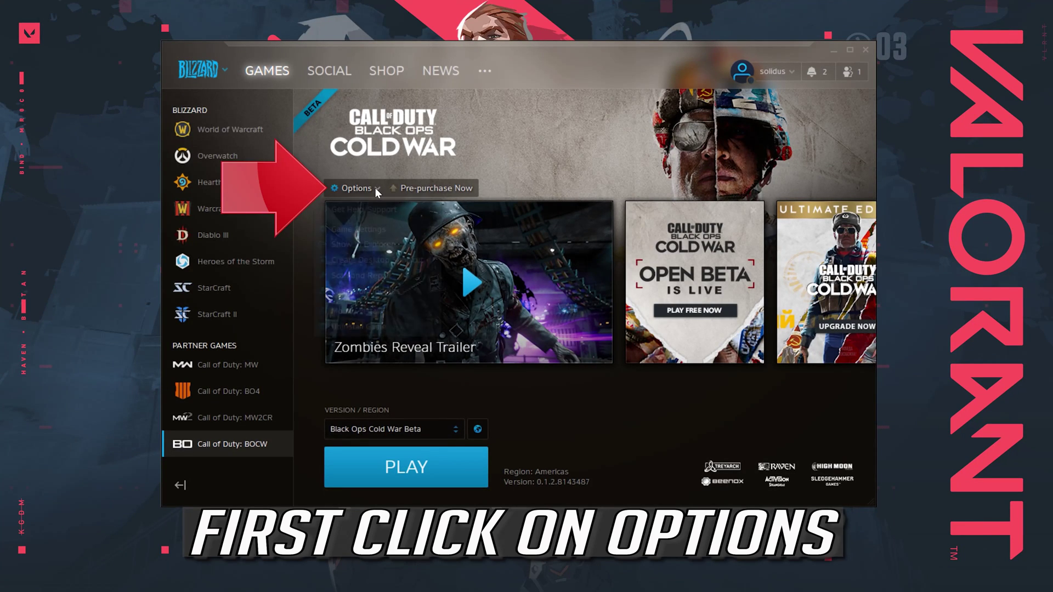
Add the -d3d11 command line argument to Black Ops Cold War Beta's game settings and save.
click(376, 188)
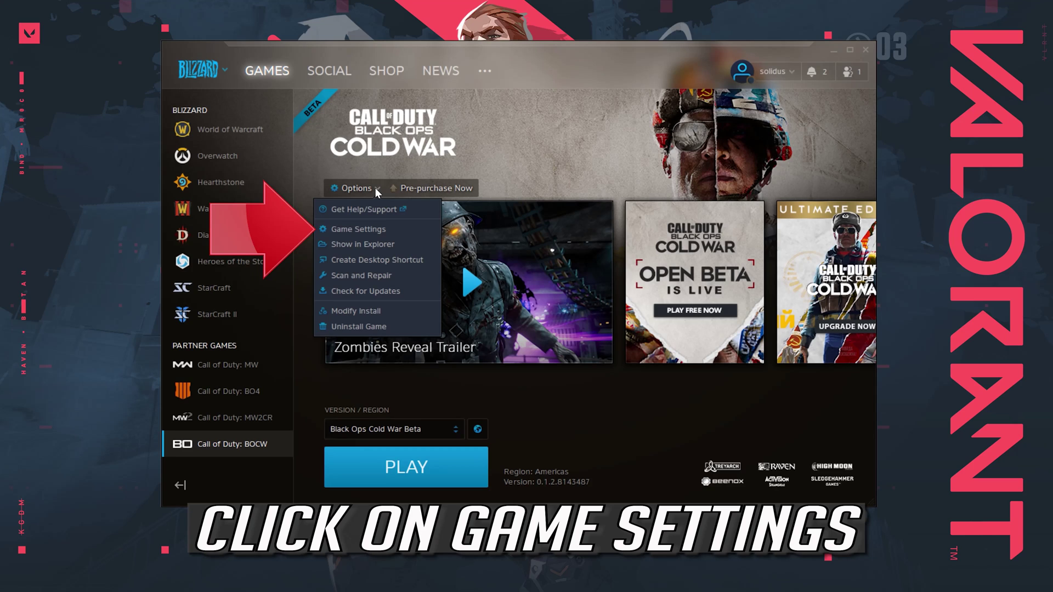
click(392, 229)
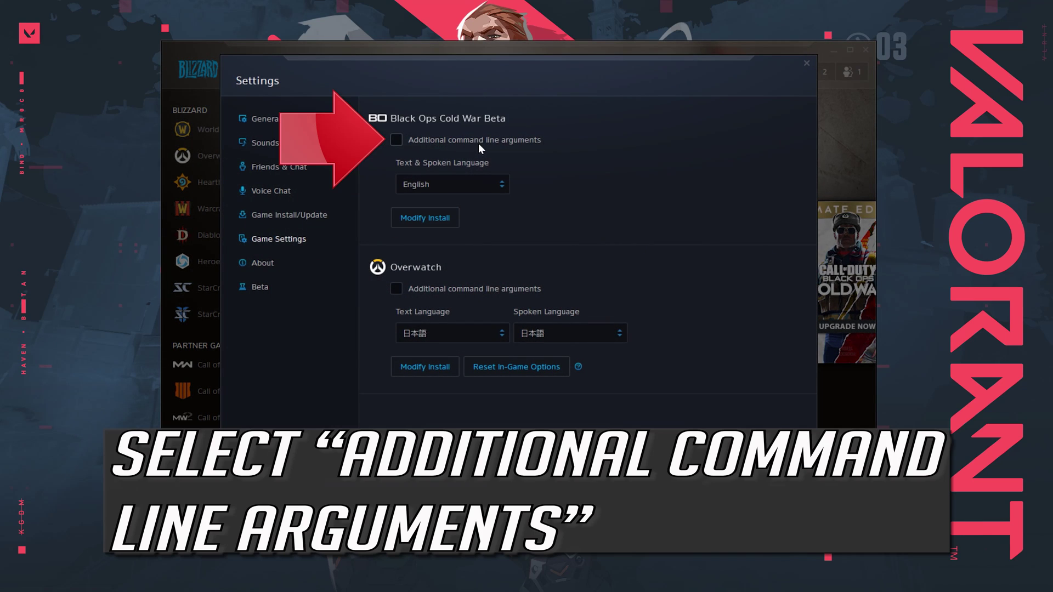
click(394, 140)
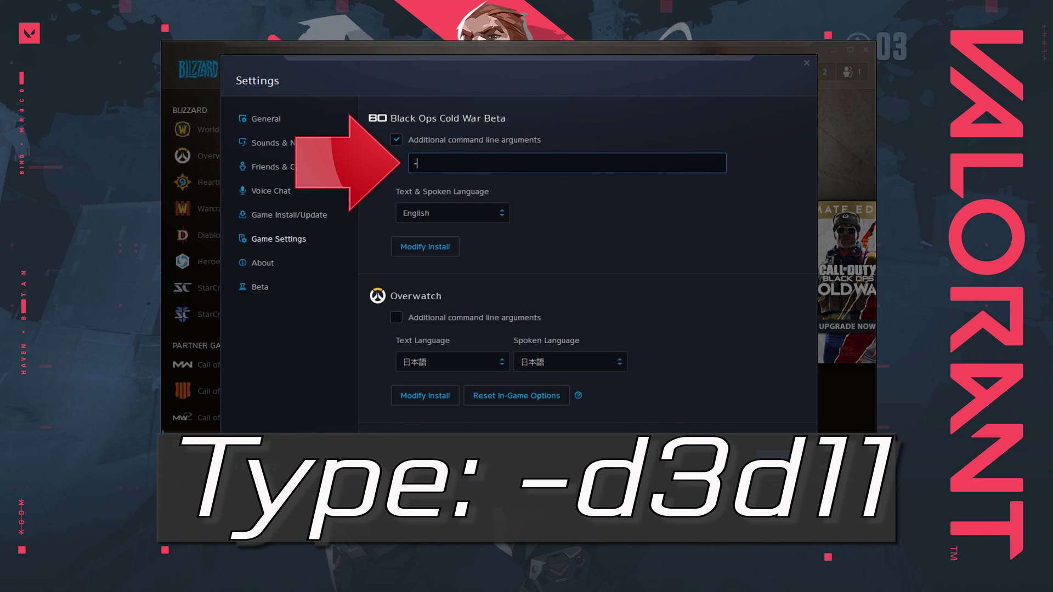
text(-d3d11)
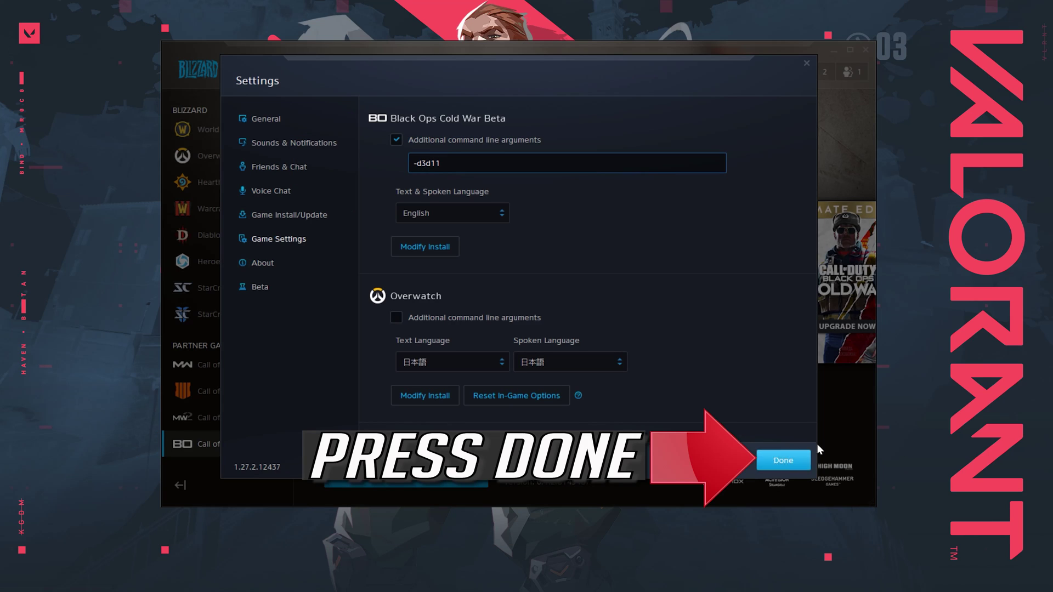
click(784, 461)
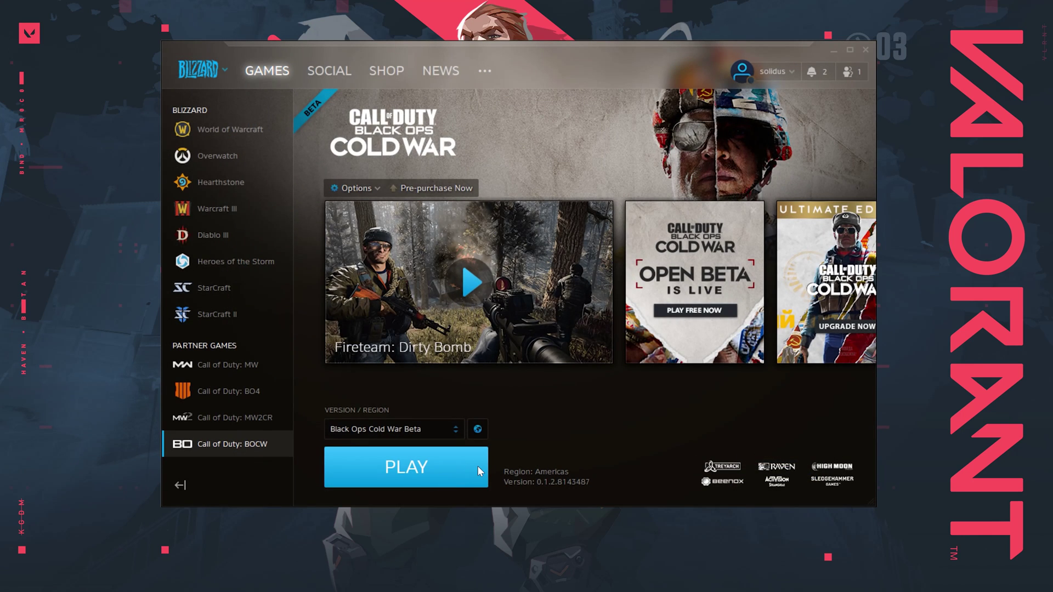
Start Black Ops Cold War Beta with the PLAY button.
click(477, 466)
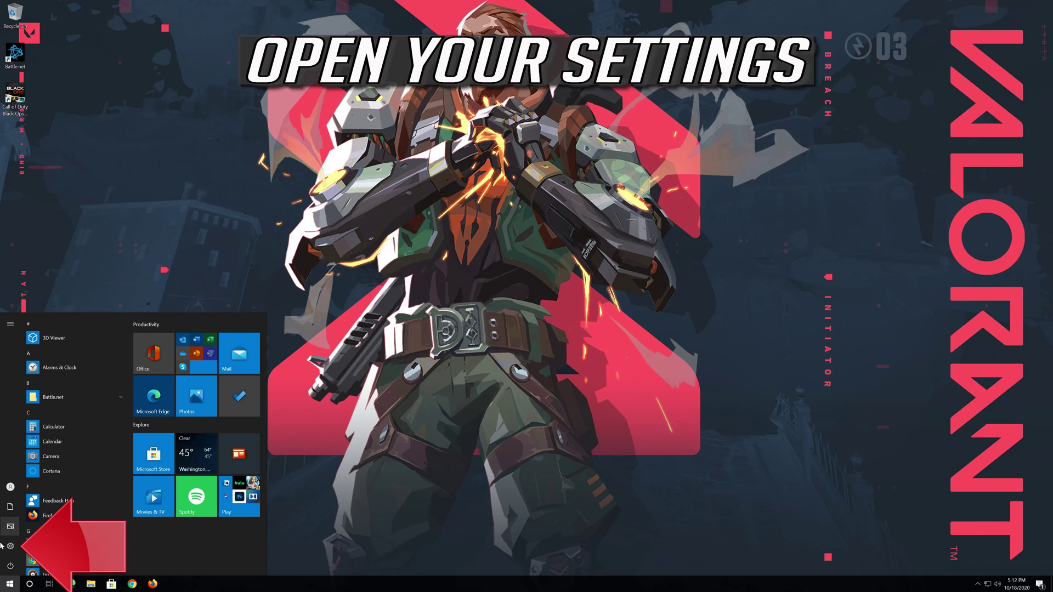
Launch Windows Settings from the Settings gear entry in the Start menu.
mouse_move(9, 548)
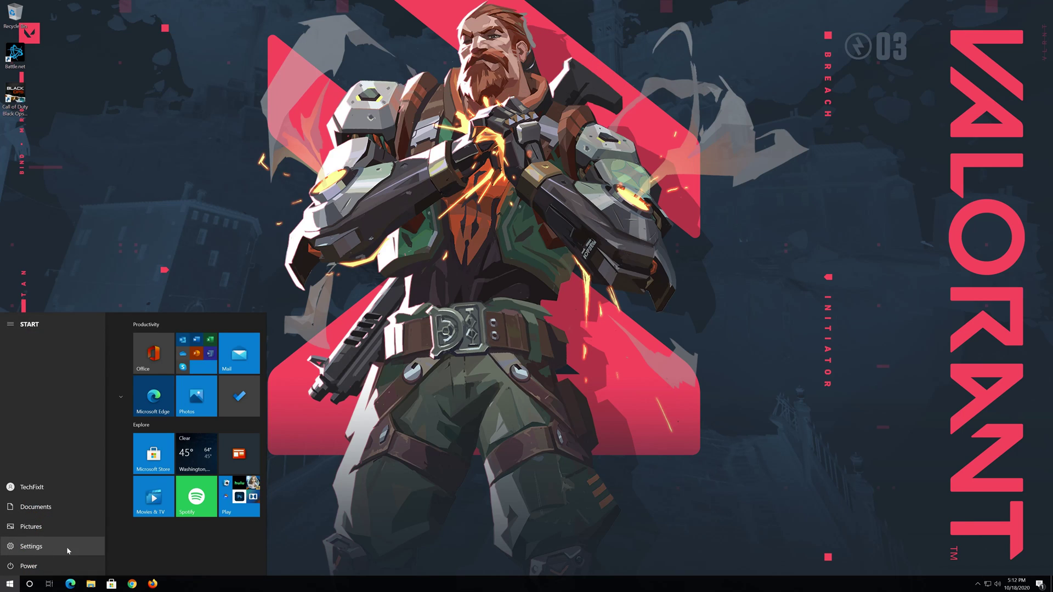
click(59, 548)
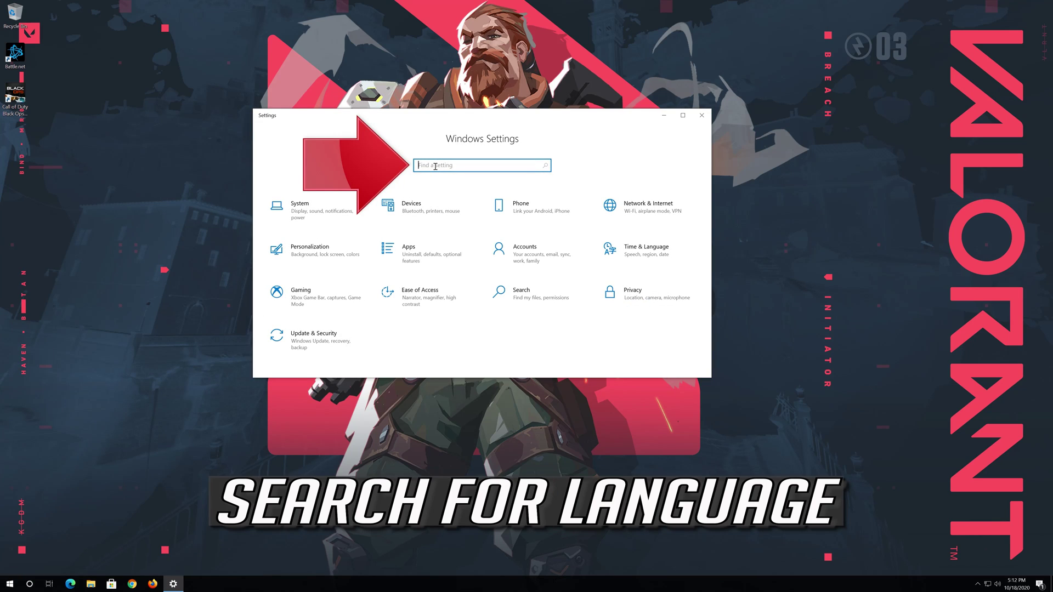
Search Settings for 'language' and go to the Language settings page.
text(language)
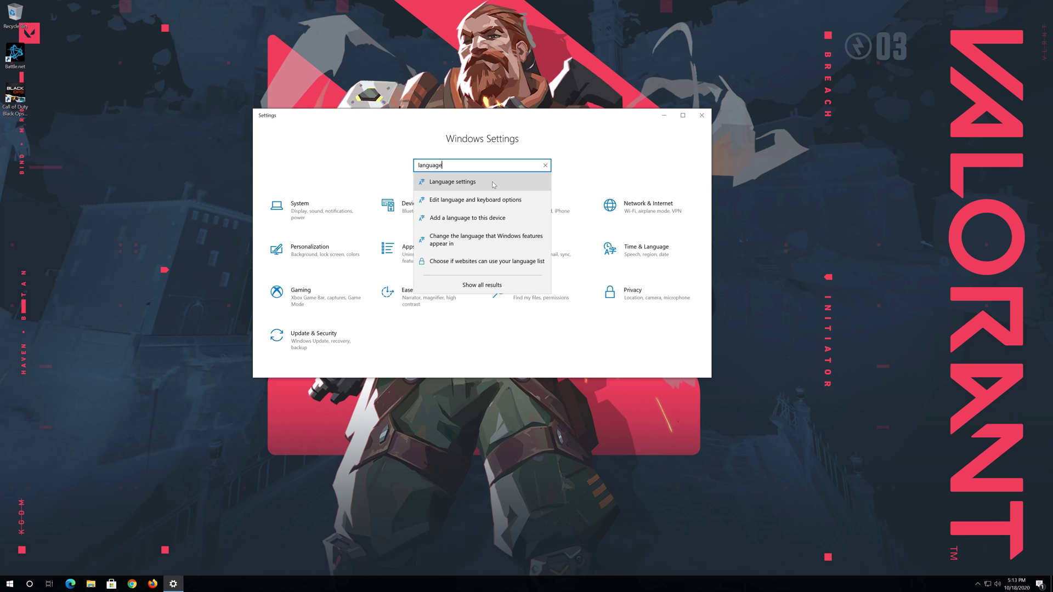
click(493, 183)
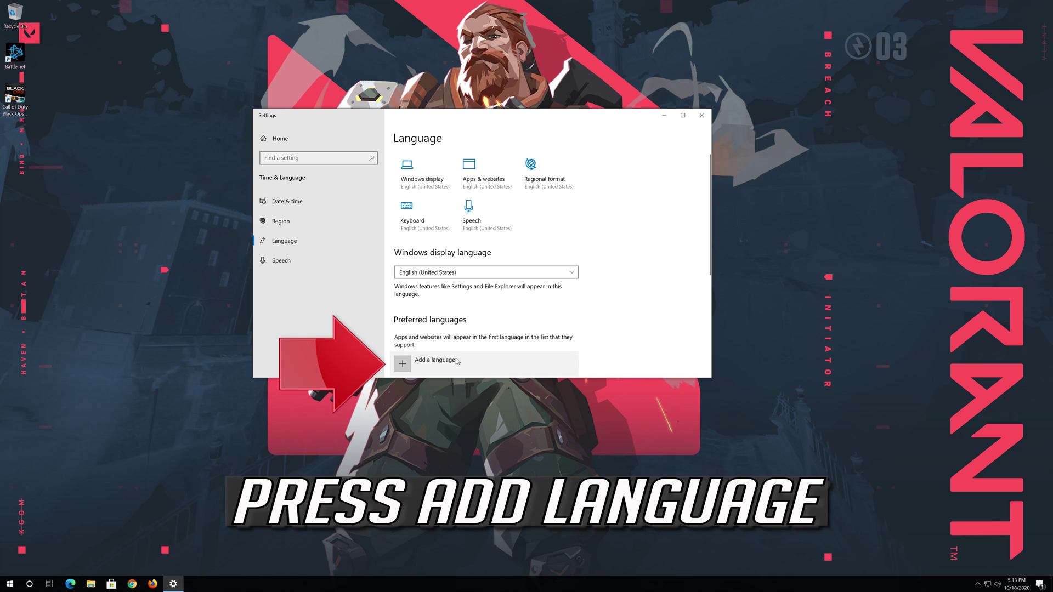
Add a language by searching 'english', select English (United Kingdom), and proceed to its features.
click(415, 366)
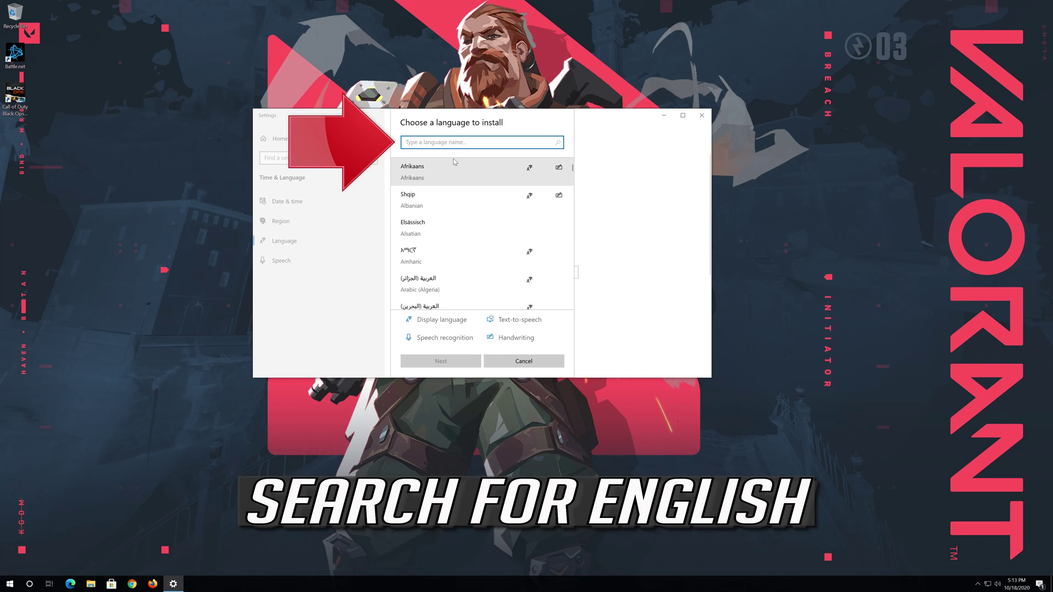
text(english)
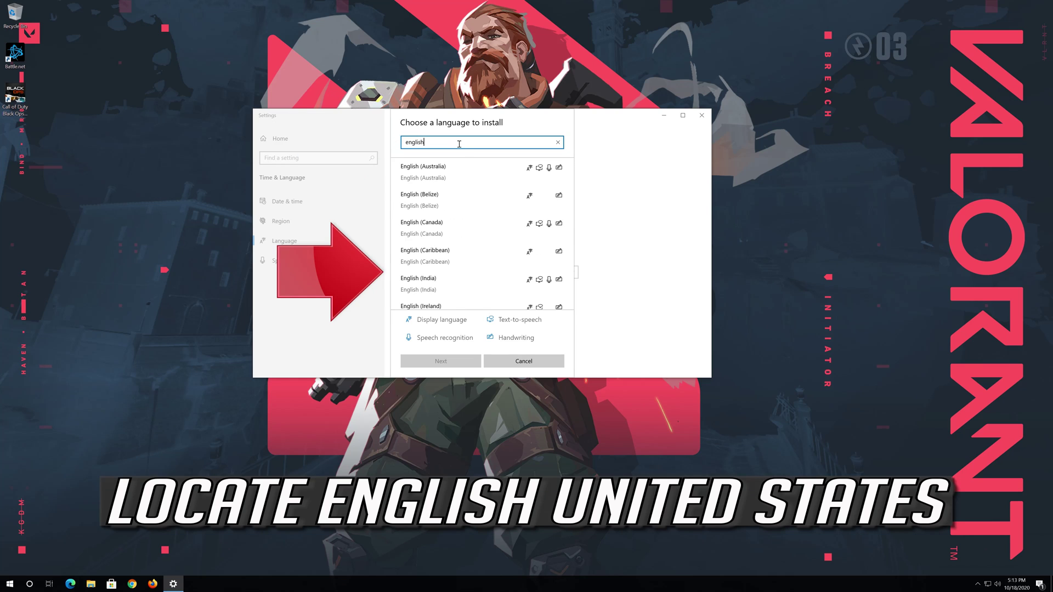
scroll(477, 199, down, 2)
scroll(479, 202, down, 6)
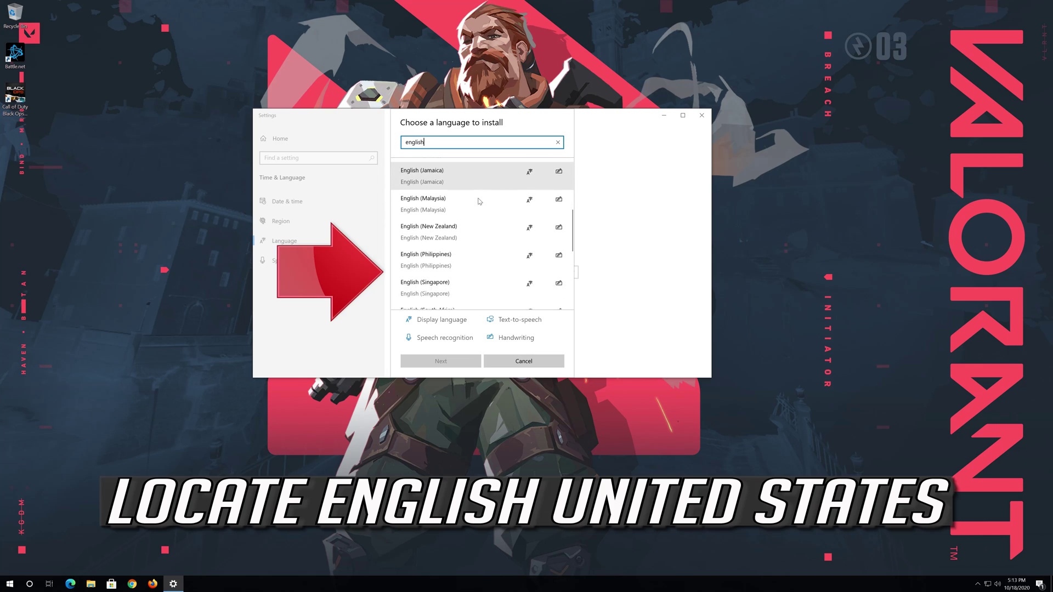
scroll(480, 199, down, 1)
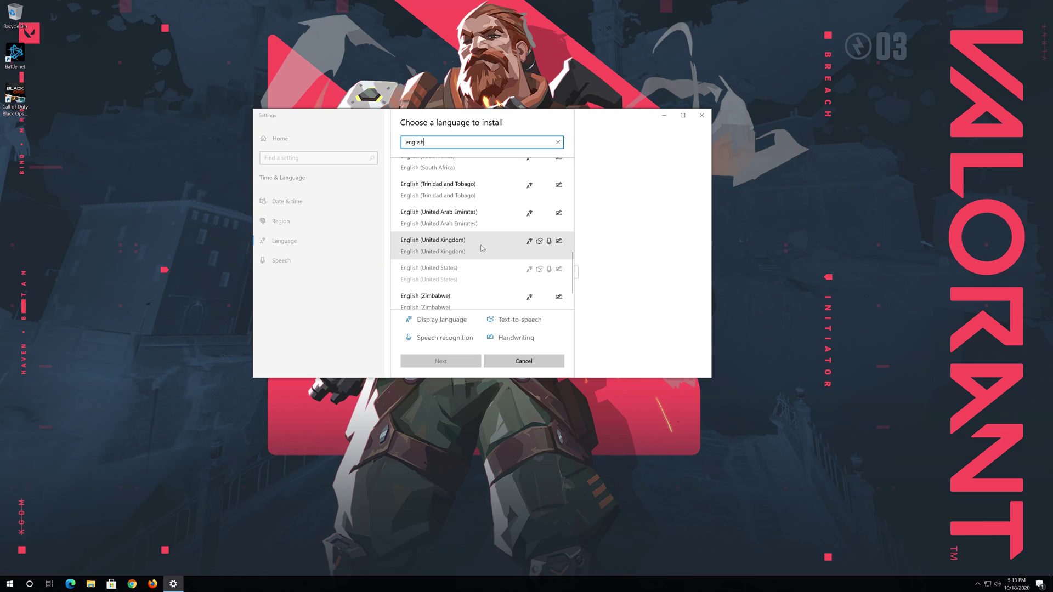
click(480, 244)
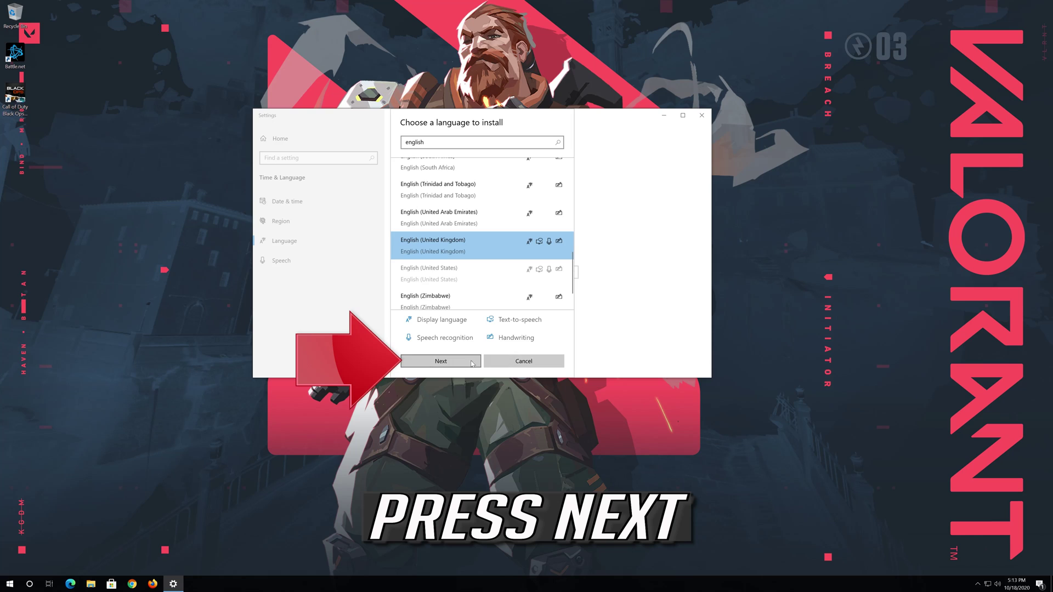
click(455, 360)
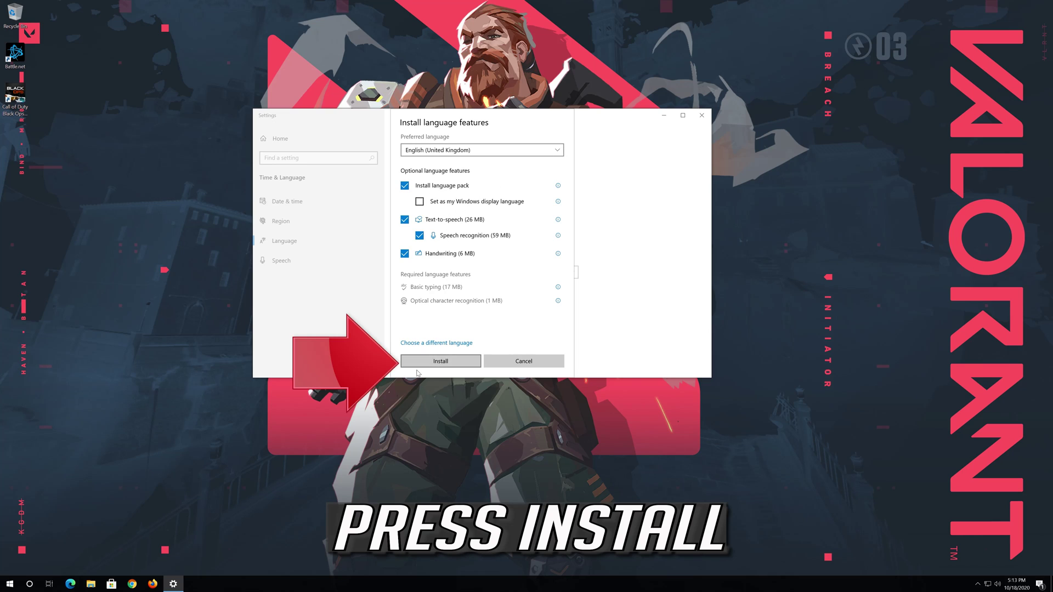
Install English (United Kingdom) with default features and check it under Preferred languages.
click(457, 360)
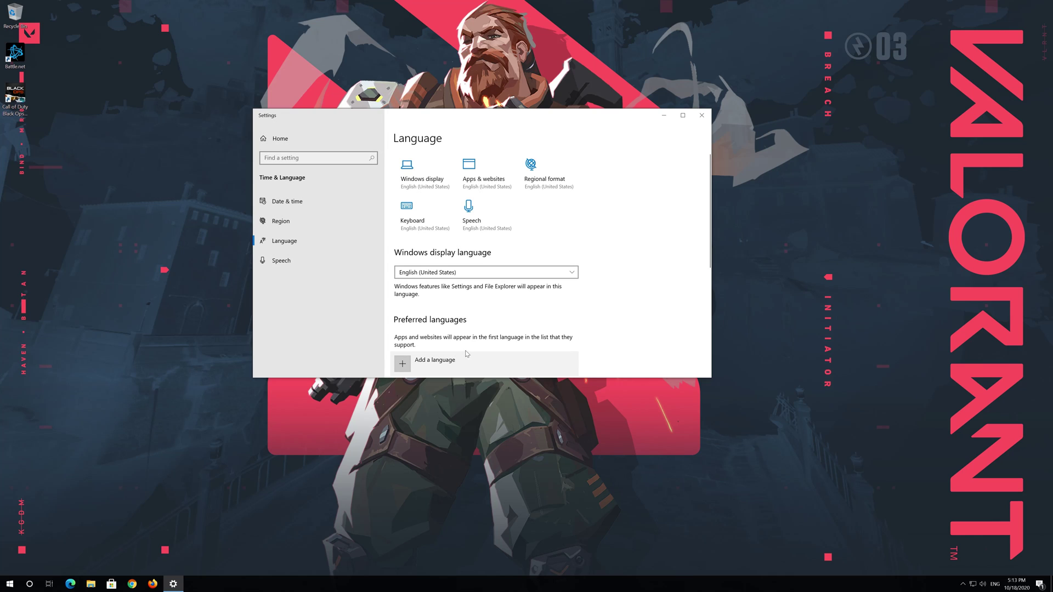
scroll(515, 324, down, 2)
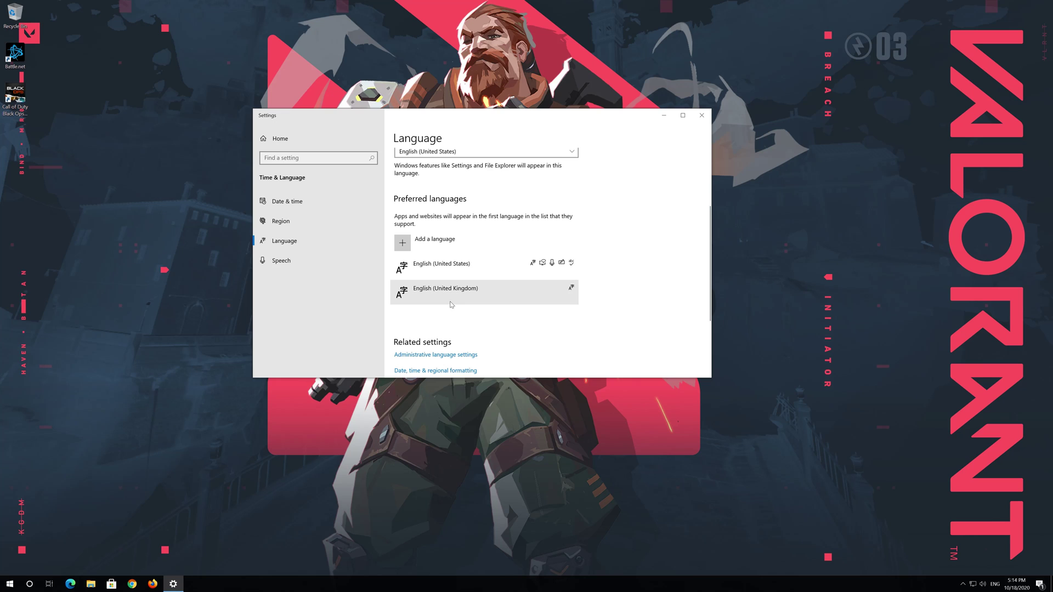
scroll(632, 223, up, 3)
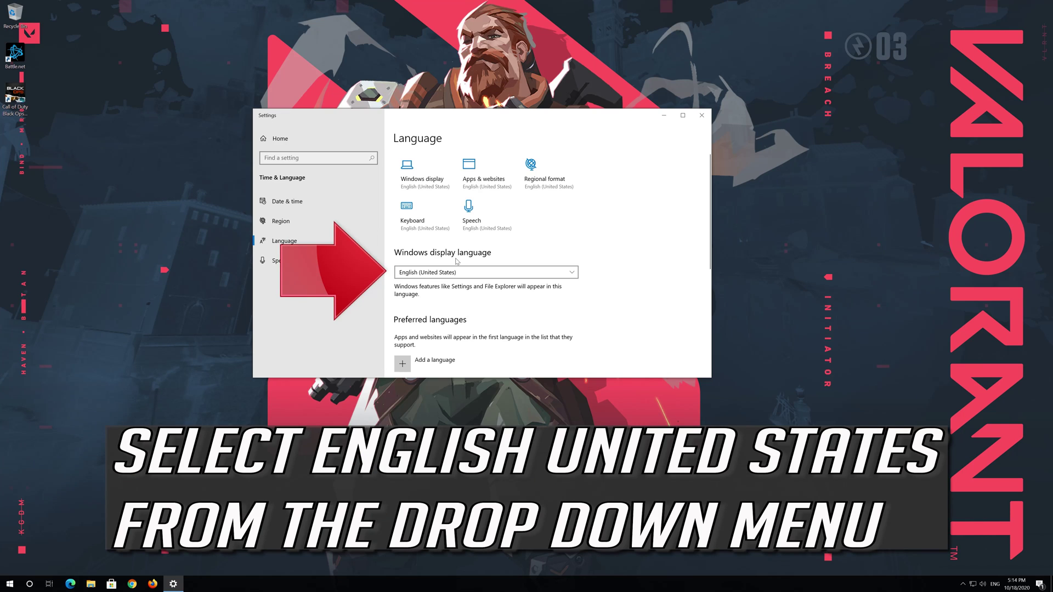
Set the Windows display language to English (United Kingdom) and sign out now to apply it.
click(458, 272)
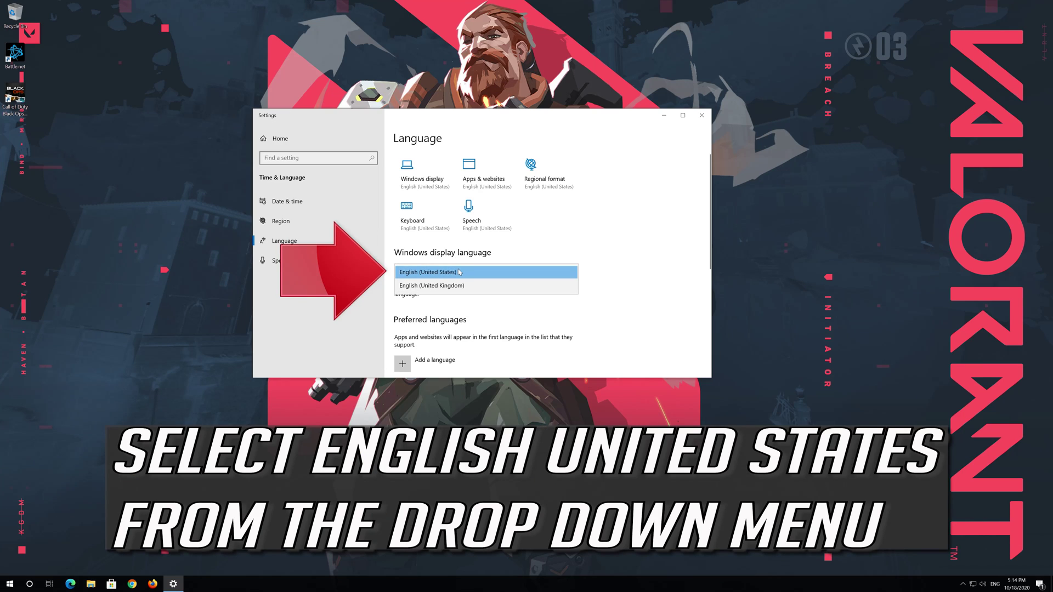
click(427, 285)
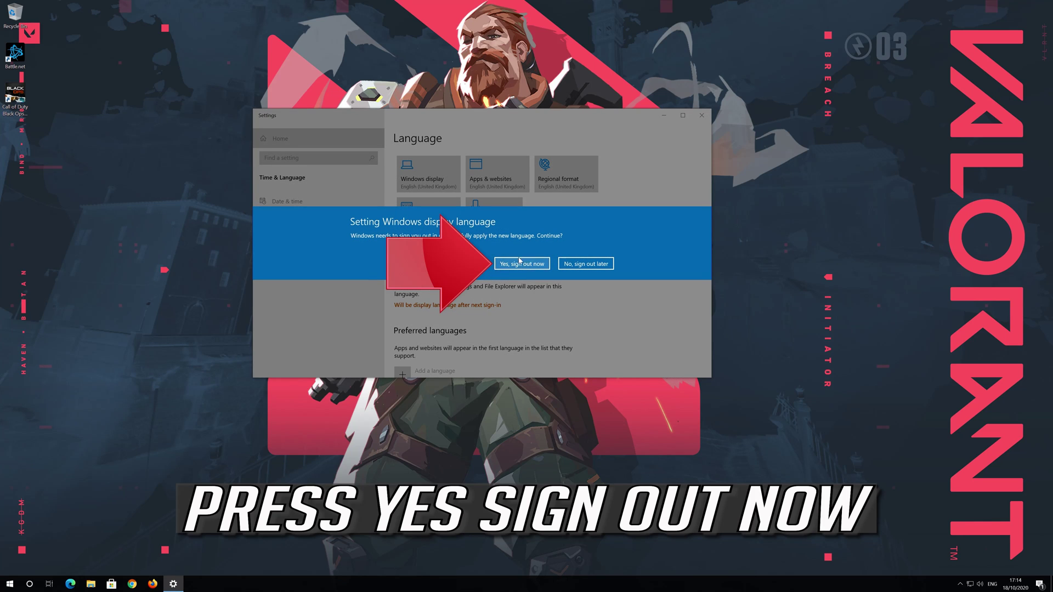
click(535, 264)
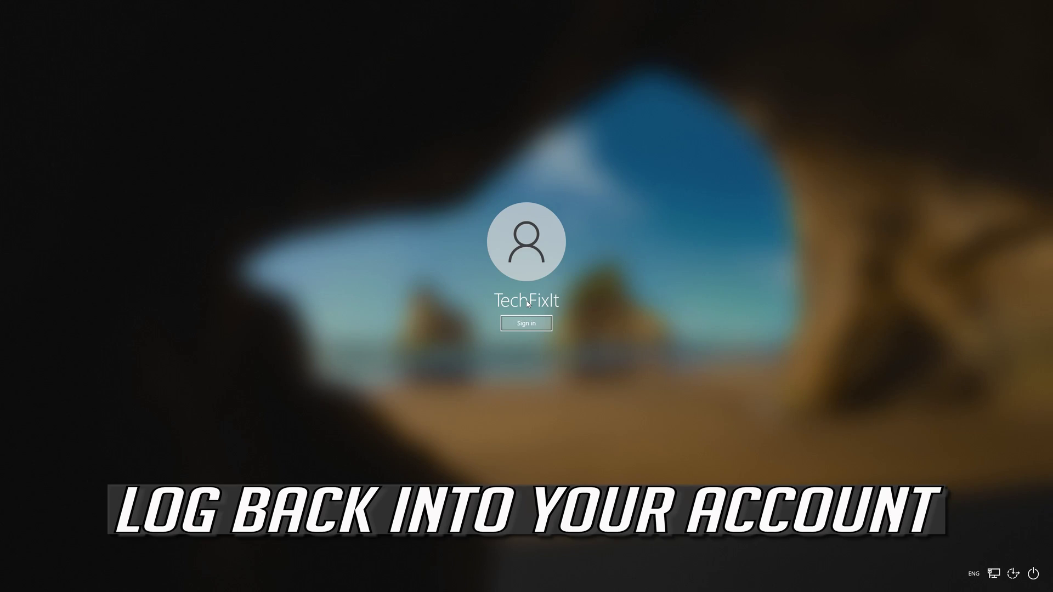
Sign back in to the Windows account from the sign-in screen.
click(532, 325)
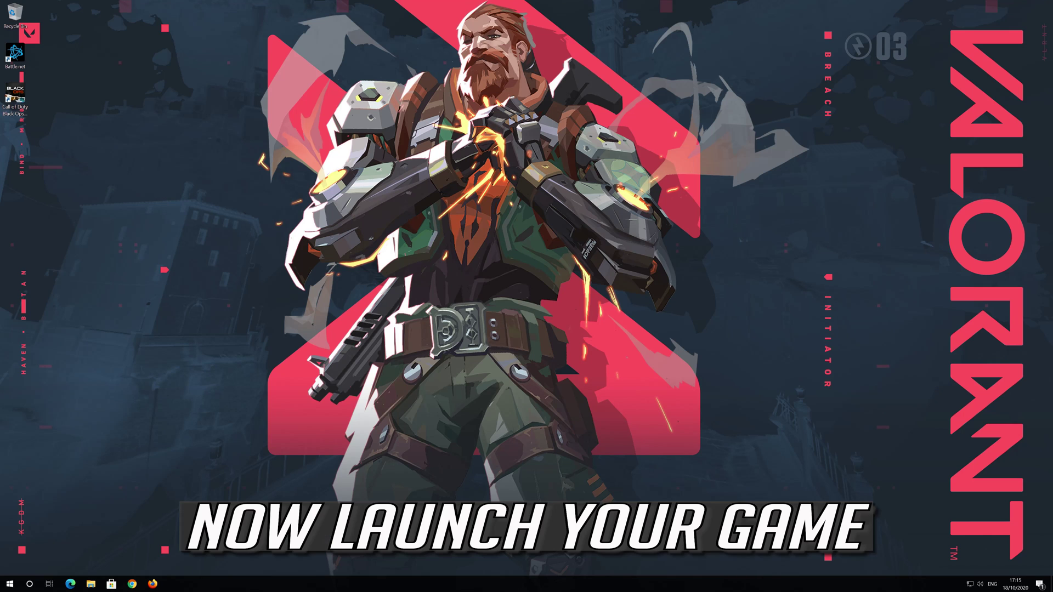
Relaunch Black Ops Cold War Beta, accept the beta agreement, privacy policy and content filter, and continue past the account summary.
double_click(16, 50)
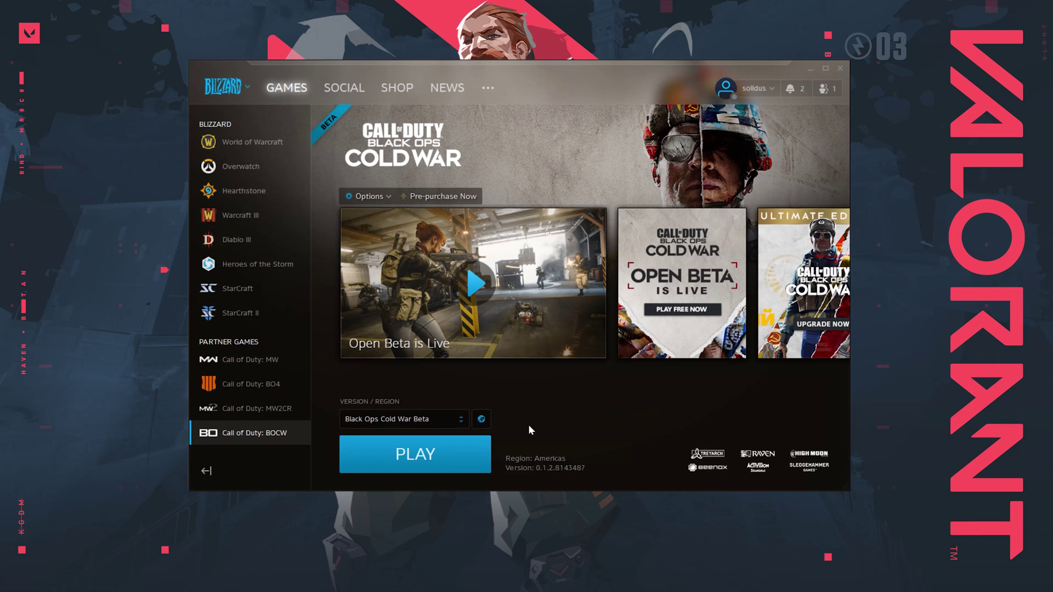
click(451, 455)
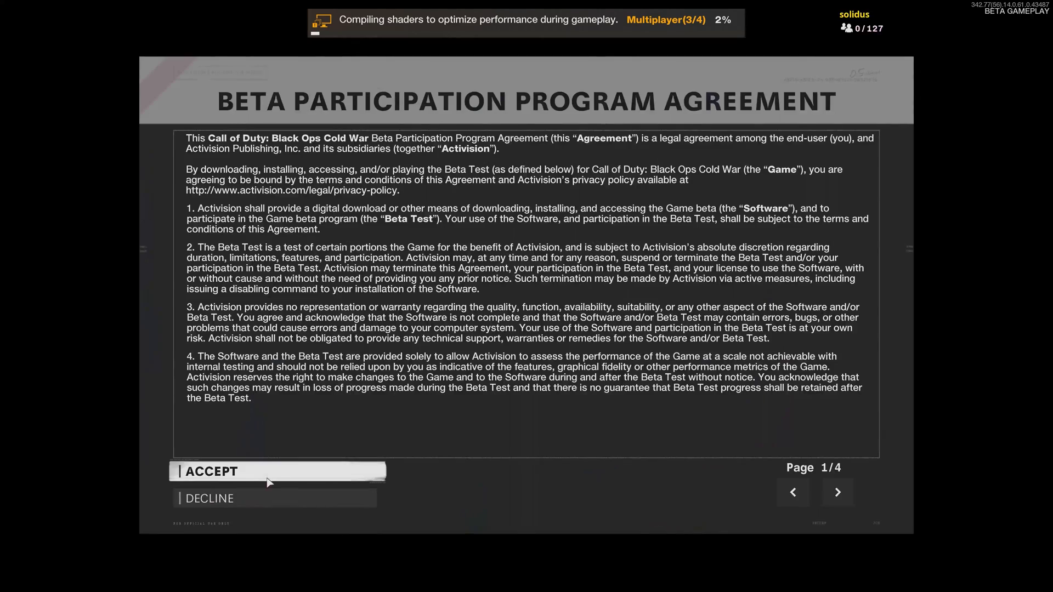
click(268, 475)
click(268, 475)
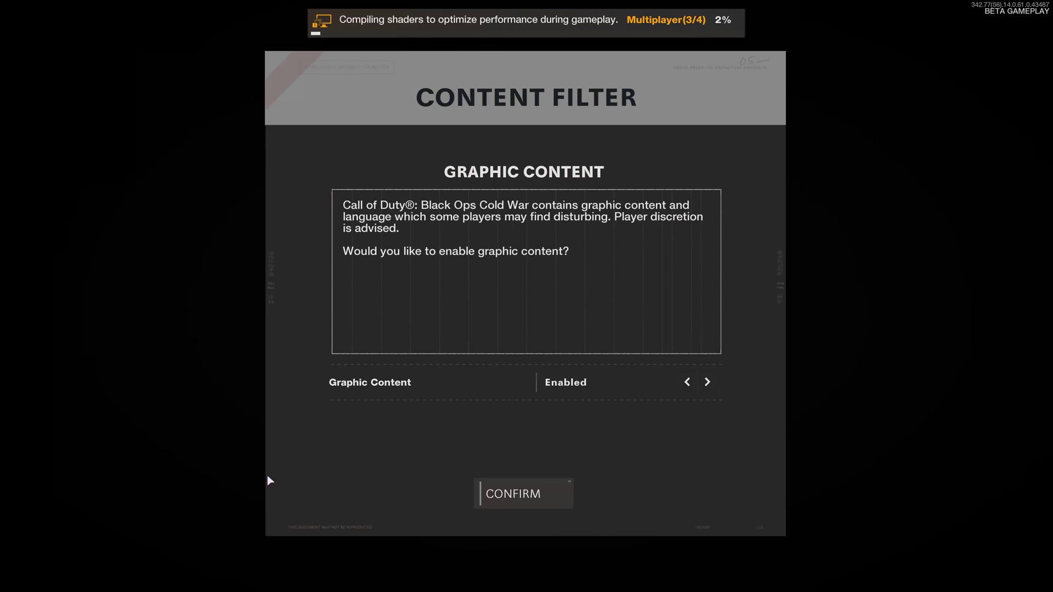
key(Return)
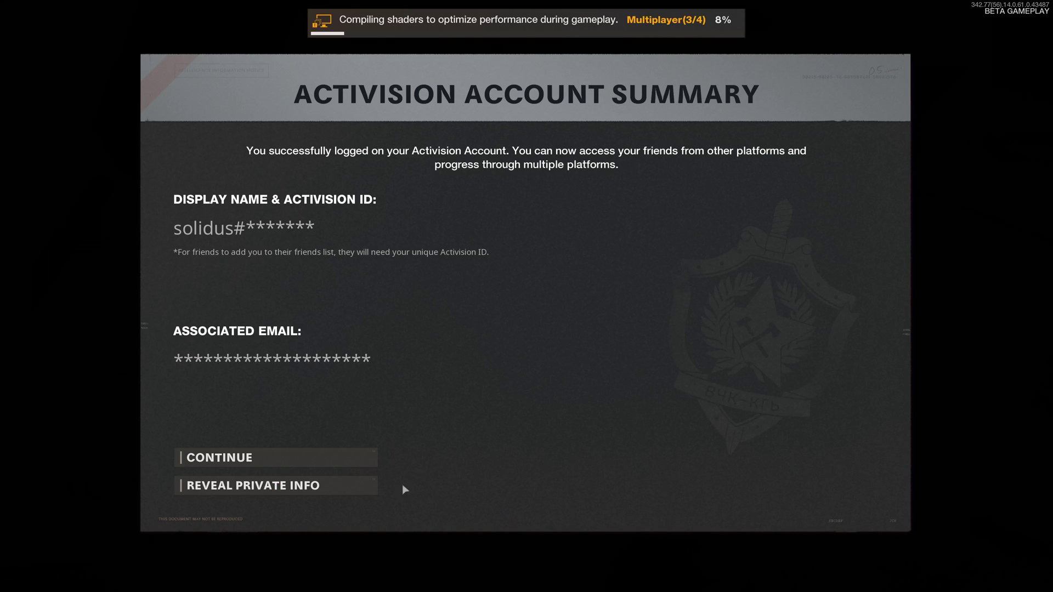
click(315, 461)
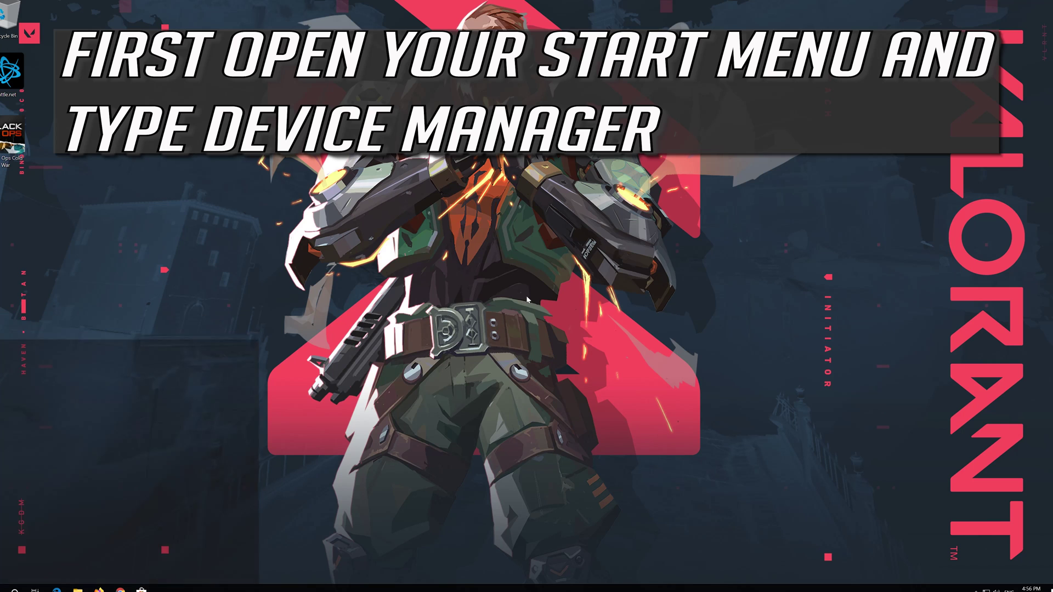
Open Device Manager via search, centre it, expand Display adapters and right-click the VirtualBox Graphics Adapter.
text(nager)
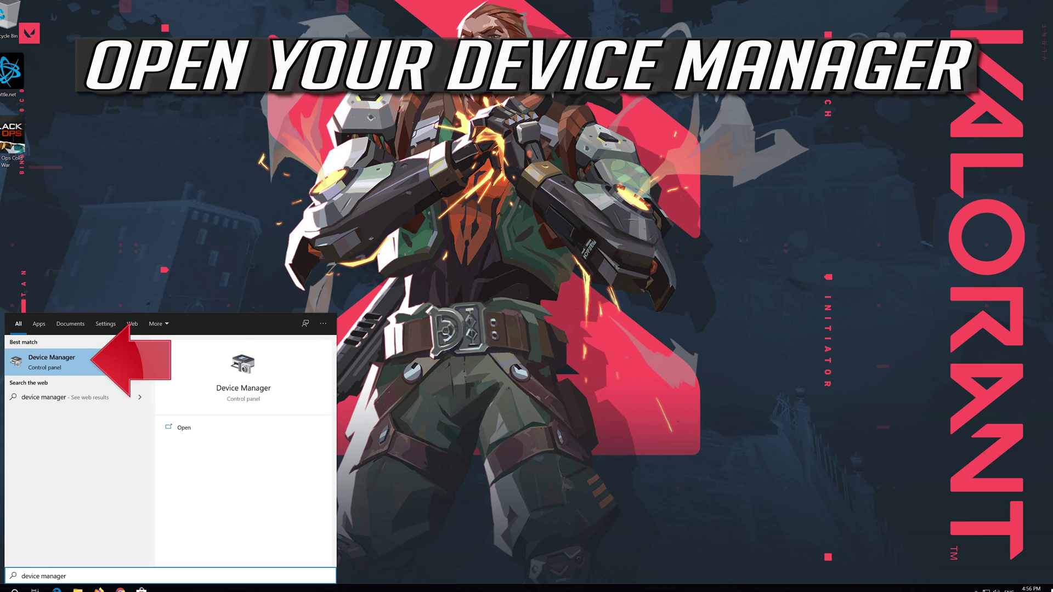
click(84, 363)
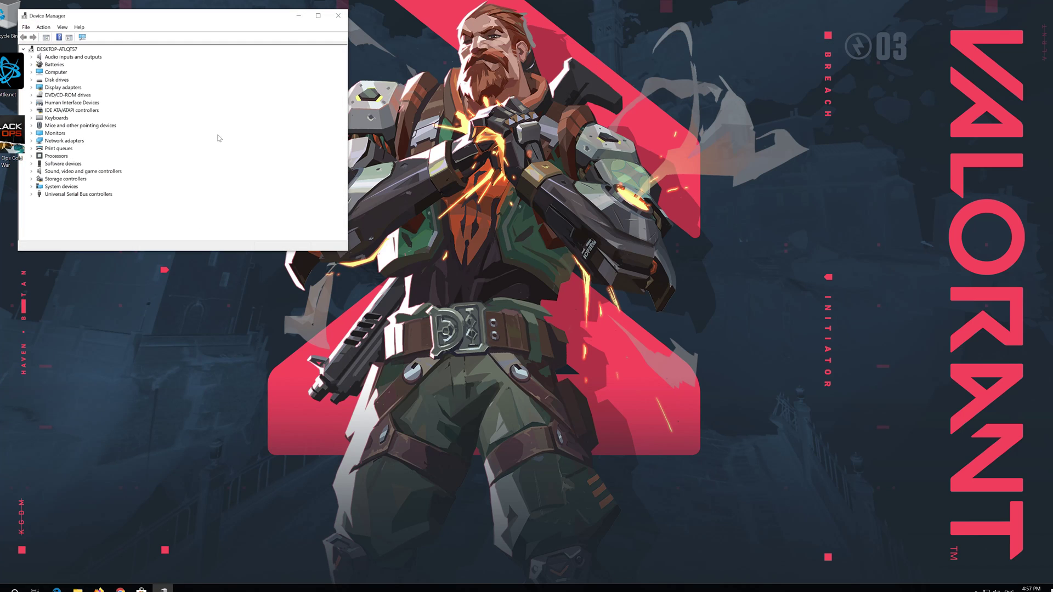
drag(184, 15, 506, 137)
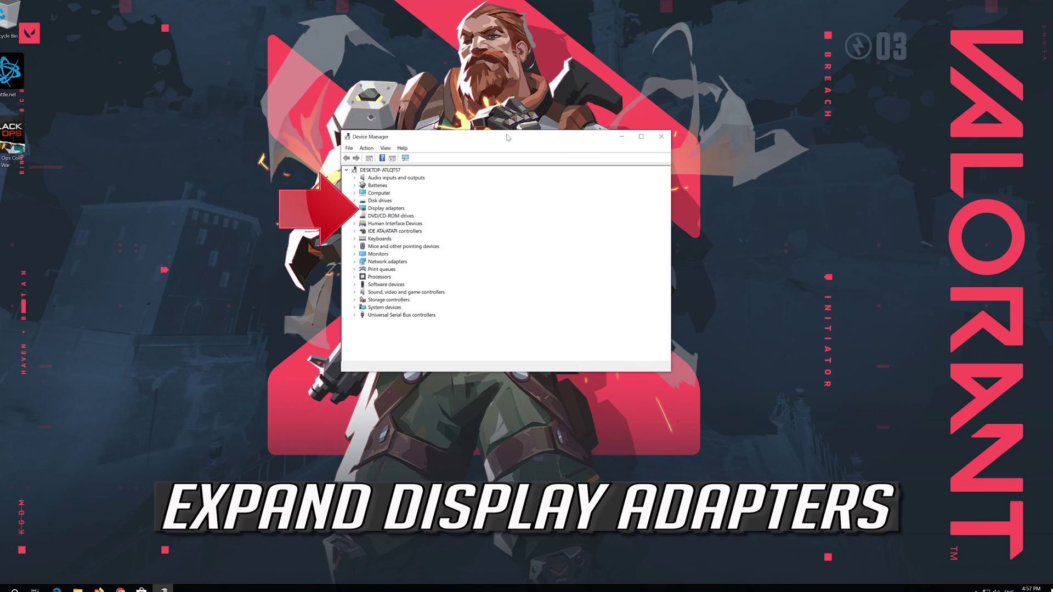
click(354, 209)
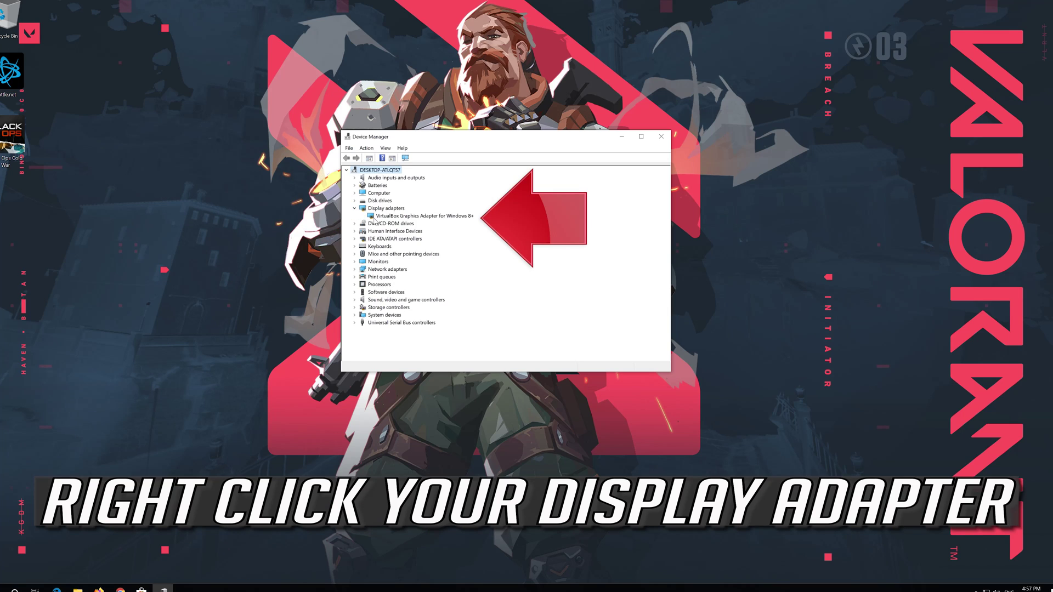
click(376, 217)
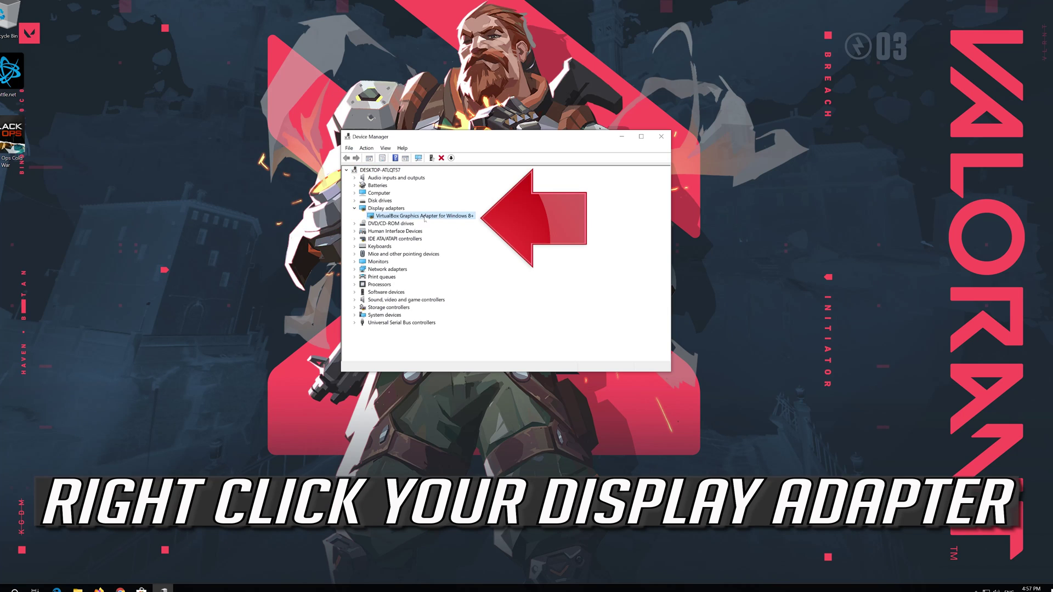
right_click(451, 218)
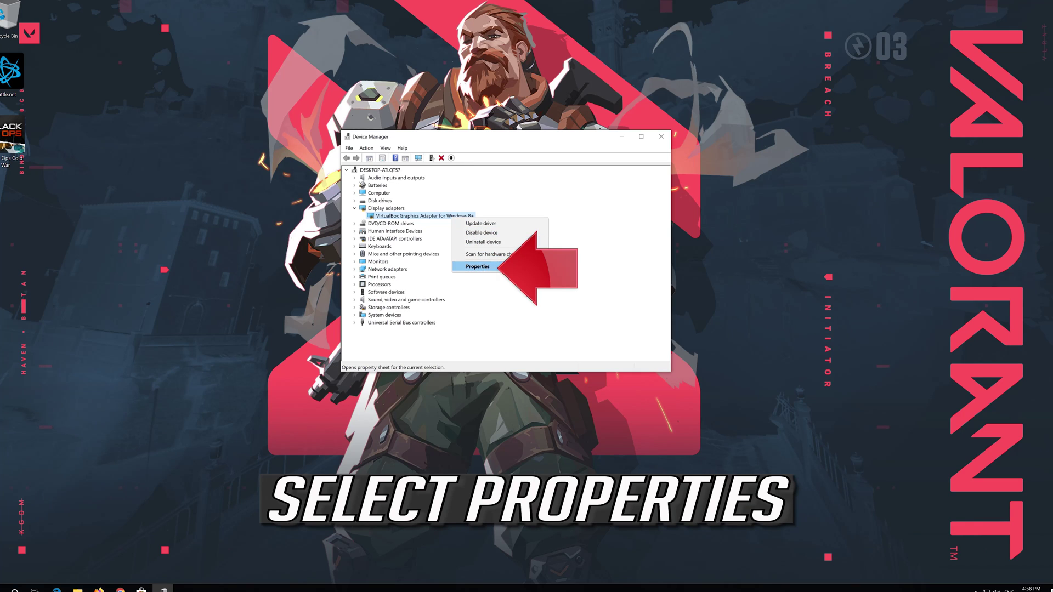
Have Windows search automatically for a newer graphics adapter driver from its Properties, then continue to Windows Update.
click(500, 265)
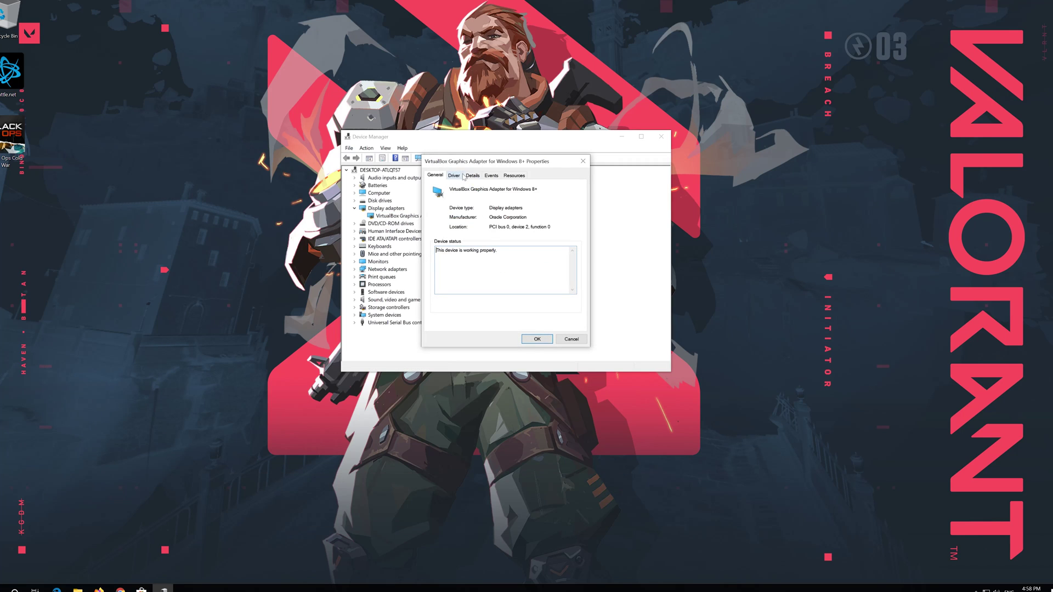
click(453, 176)
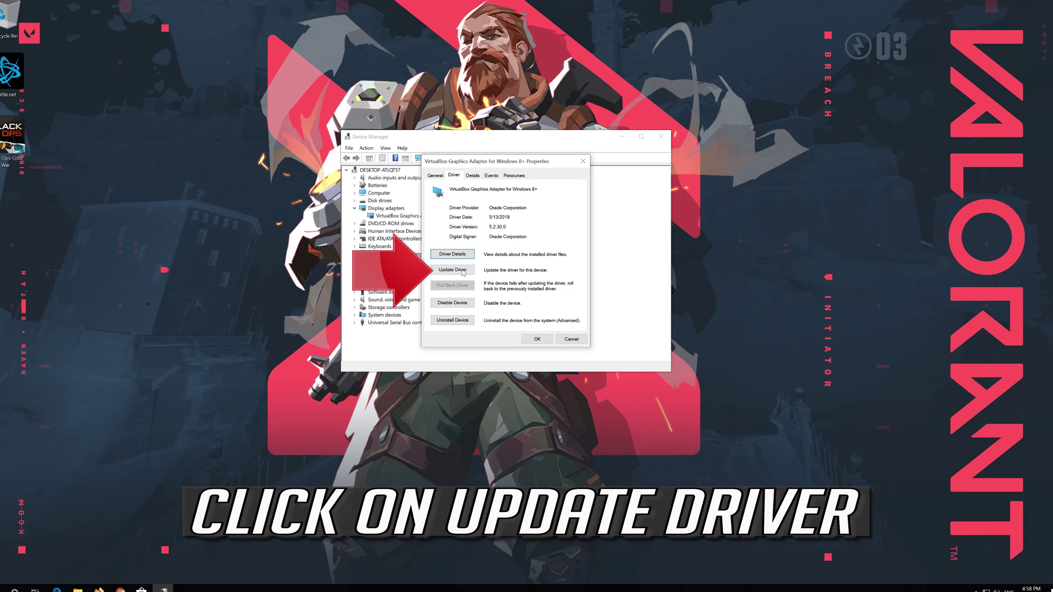
click(456, 271)
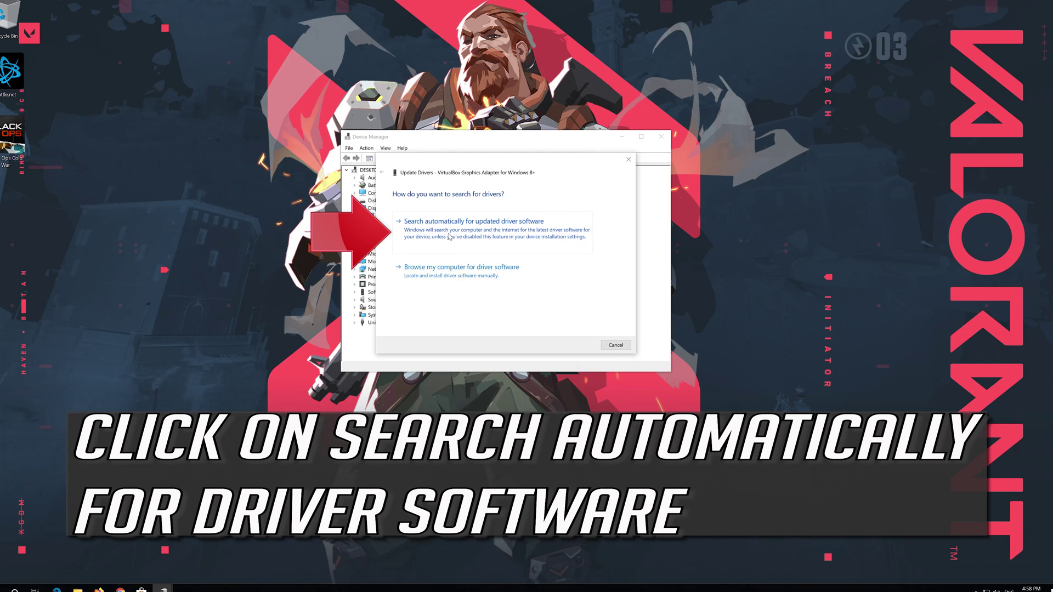
click(479, 238)
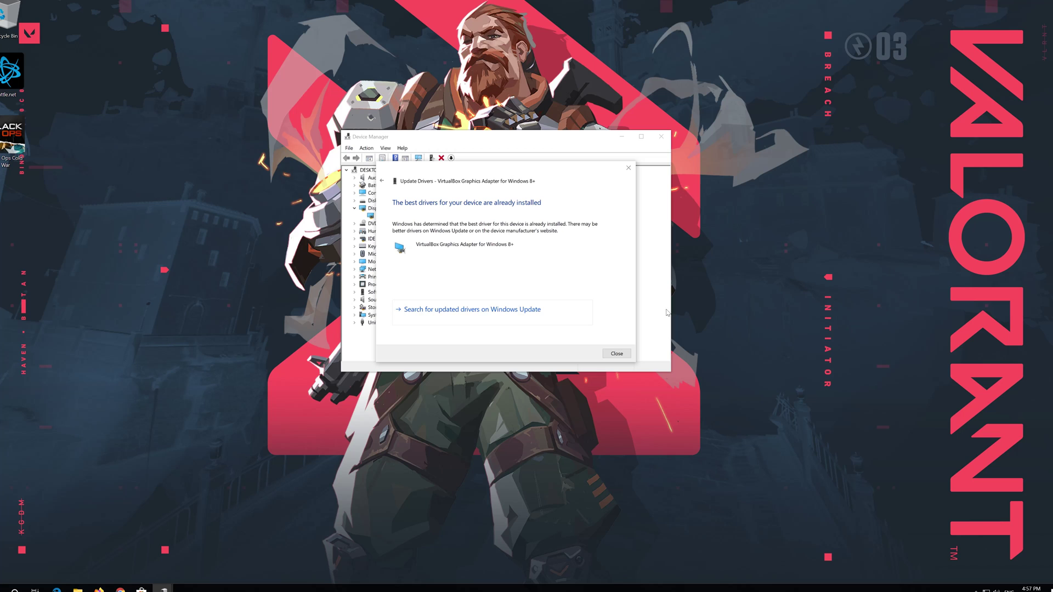
click(461, 311)
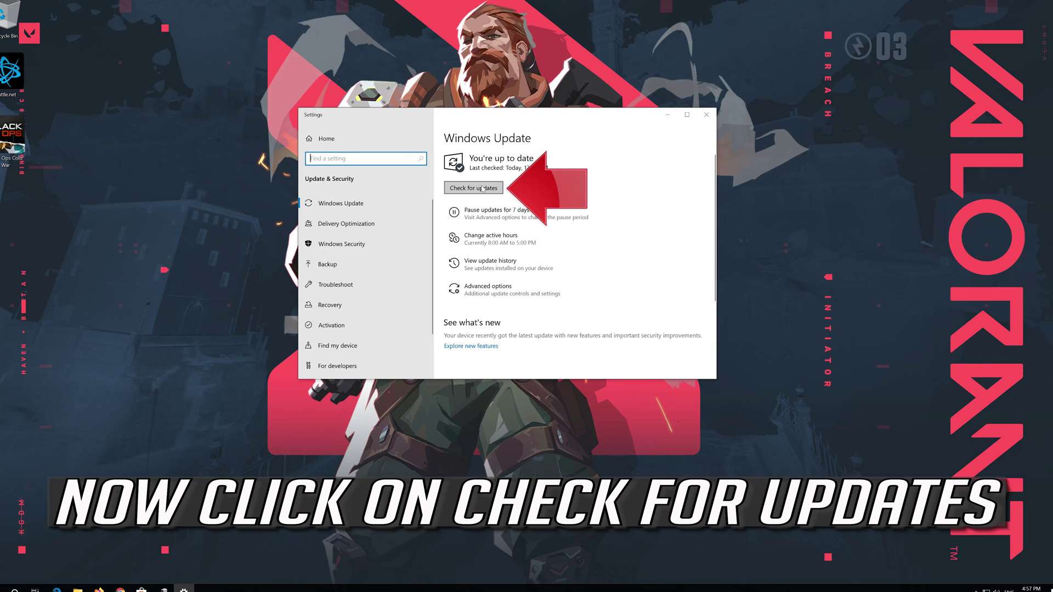
Run Check for updates on the Windows Update page.
click(482, 188)
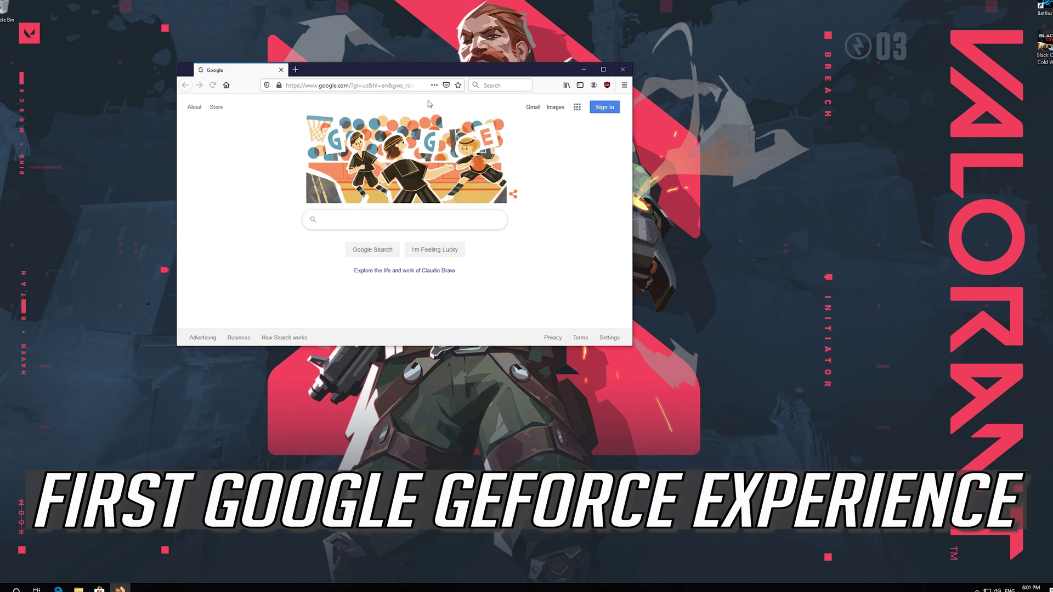
Centre the Firefox window and search Google for 'geforce experience'.
drag(438, 75, 516, 145)
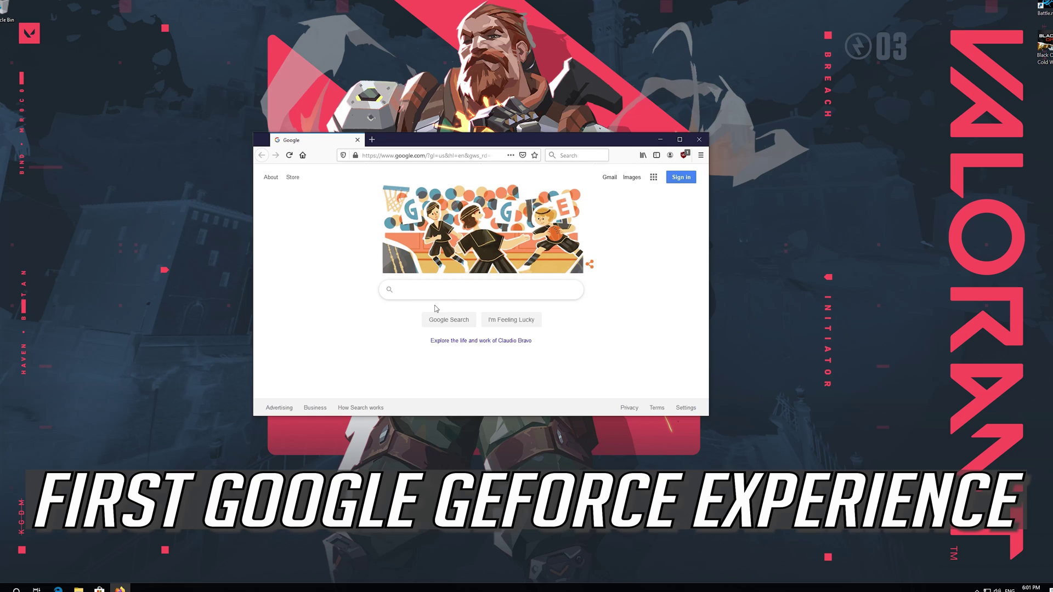
text(geforce )
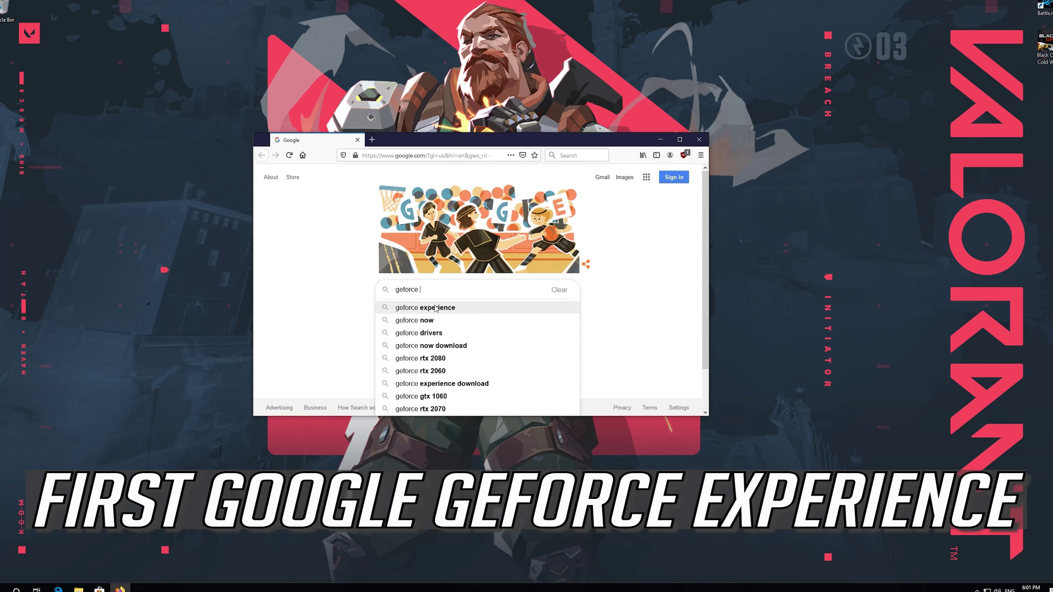
text(exper)
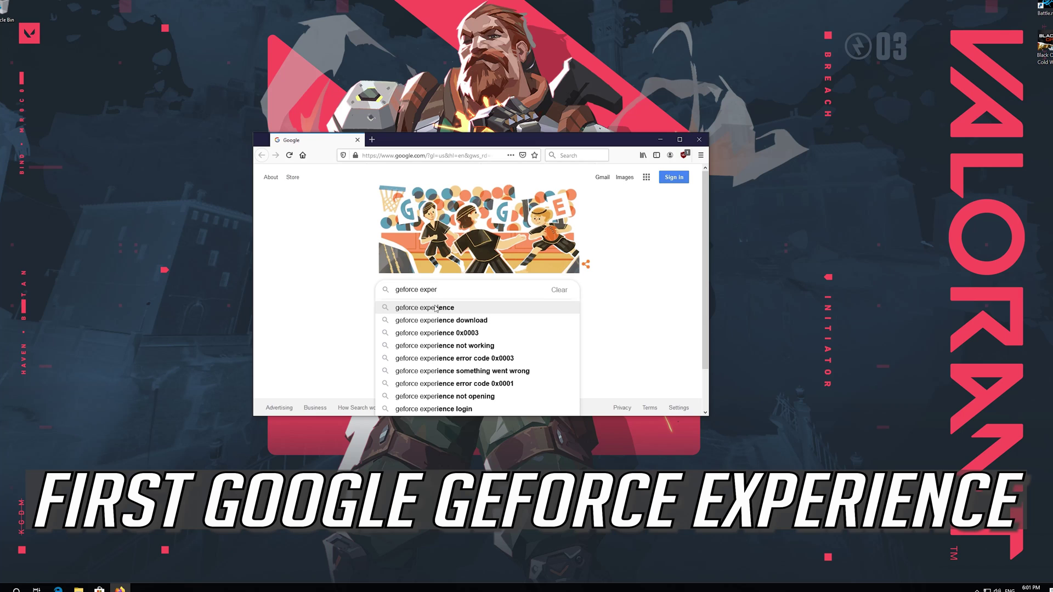
text(ience)
click(436, 309)
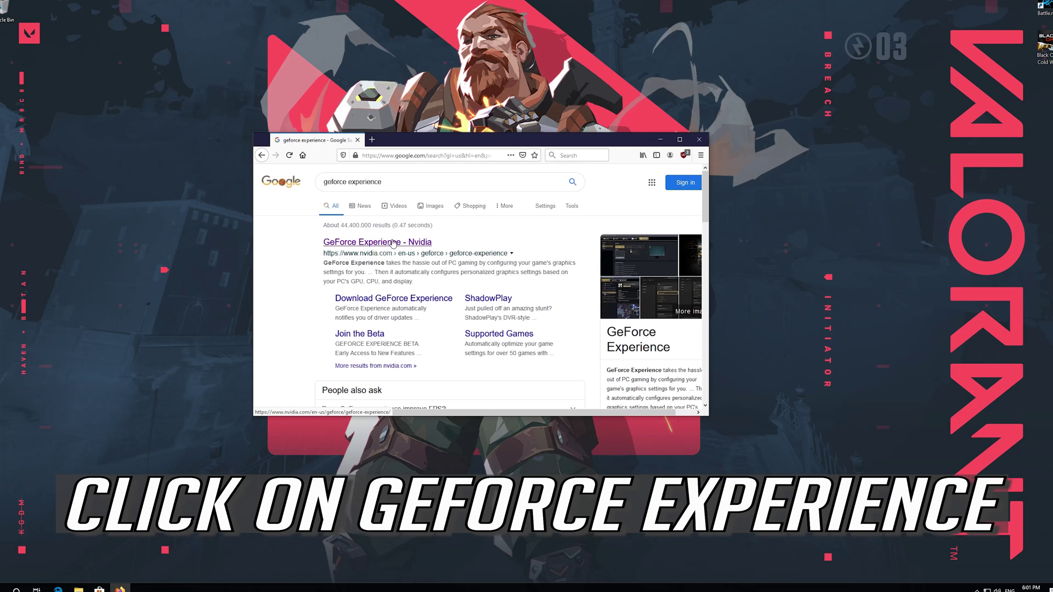
Save GeForce_Experience_v3.20.1.57.exe from NVIDIA's GeForce Experience page and confirm the 116 MB download completed.
click(392, 243)
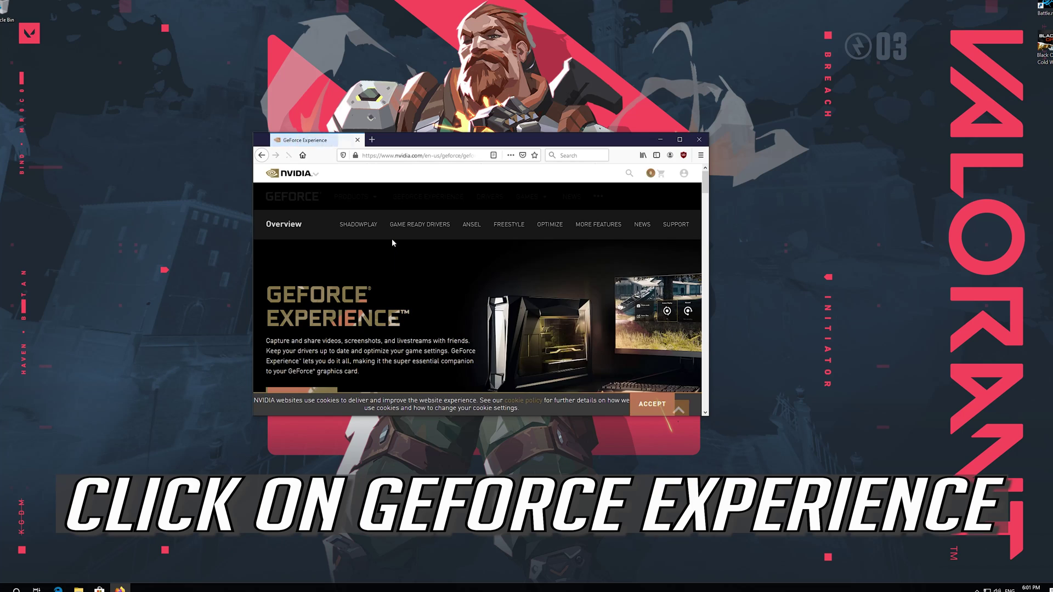
scroll(393, 242, down, 3)
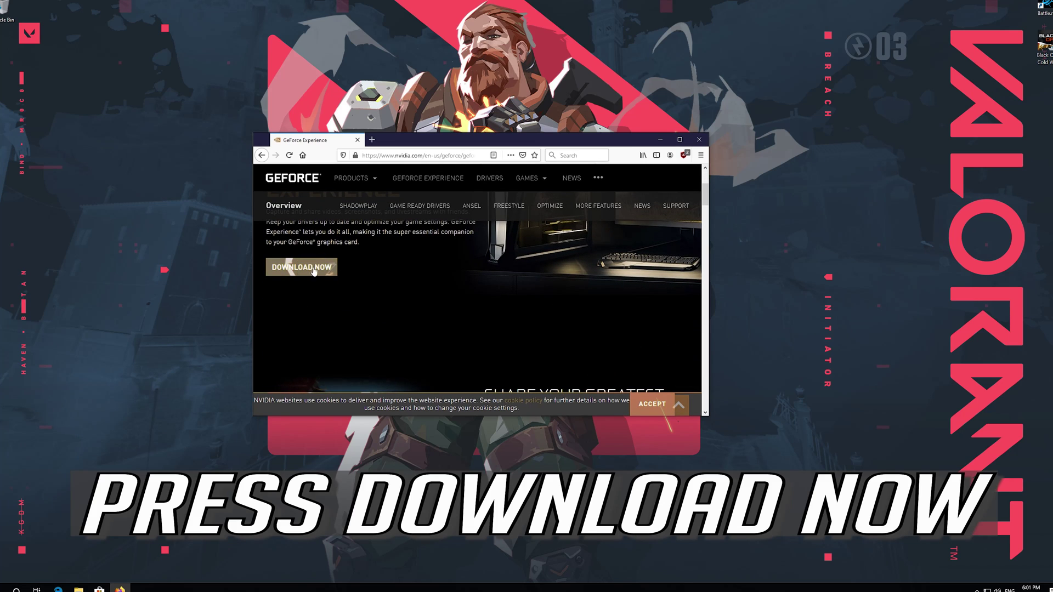
click(298, 275)
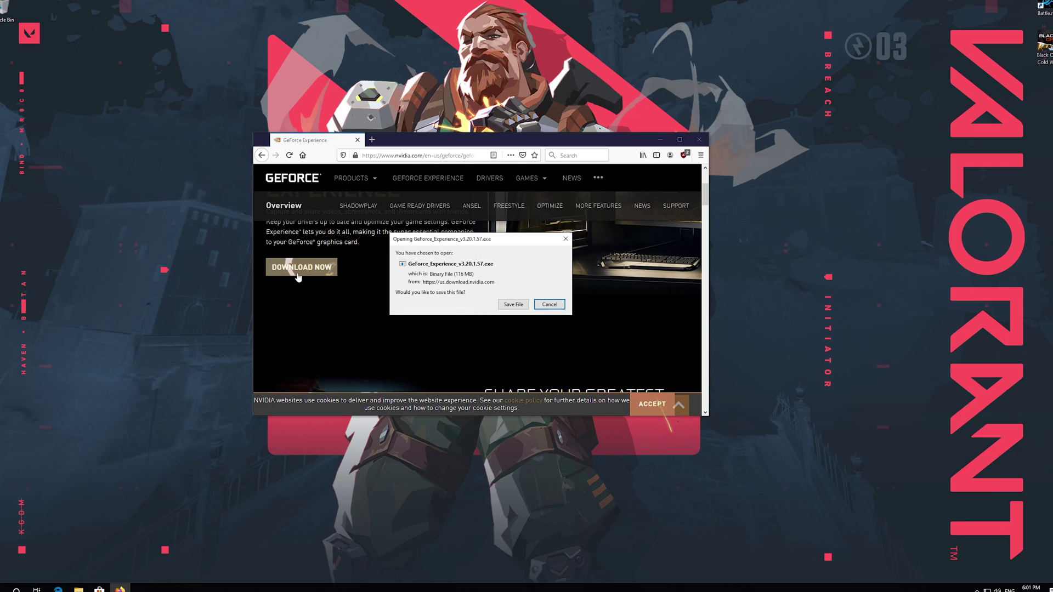
click(506, 305)
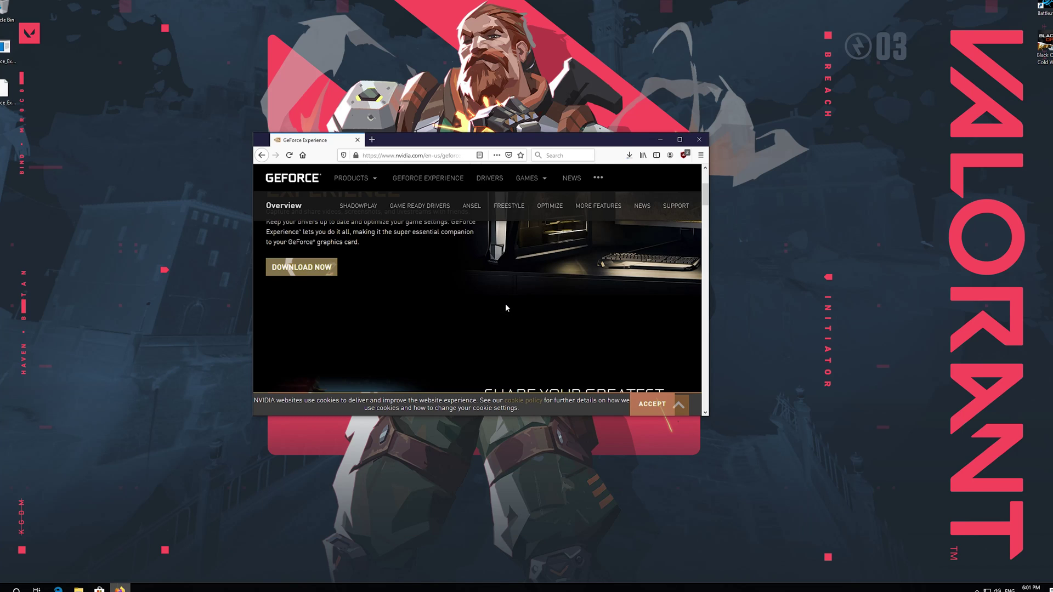
click(629, 156)
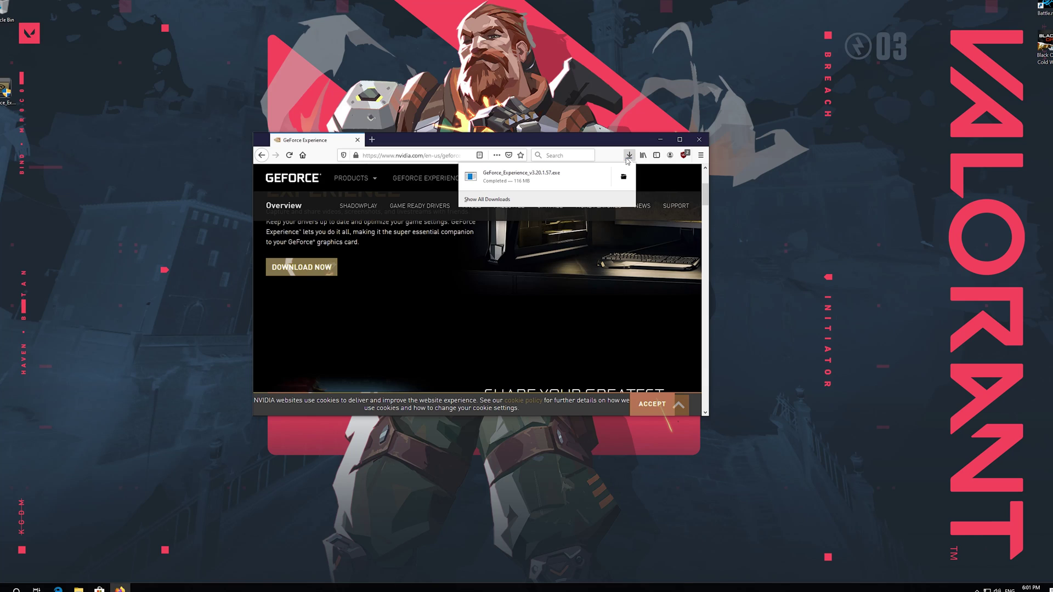
Close Firefox, then run the GeForce Experience installer from the desktop and approve the User Account Control prompt.
click(699, 140)
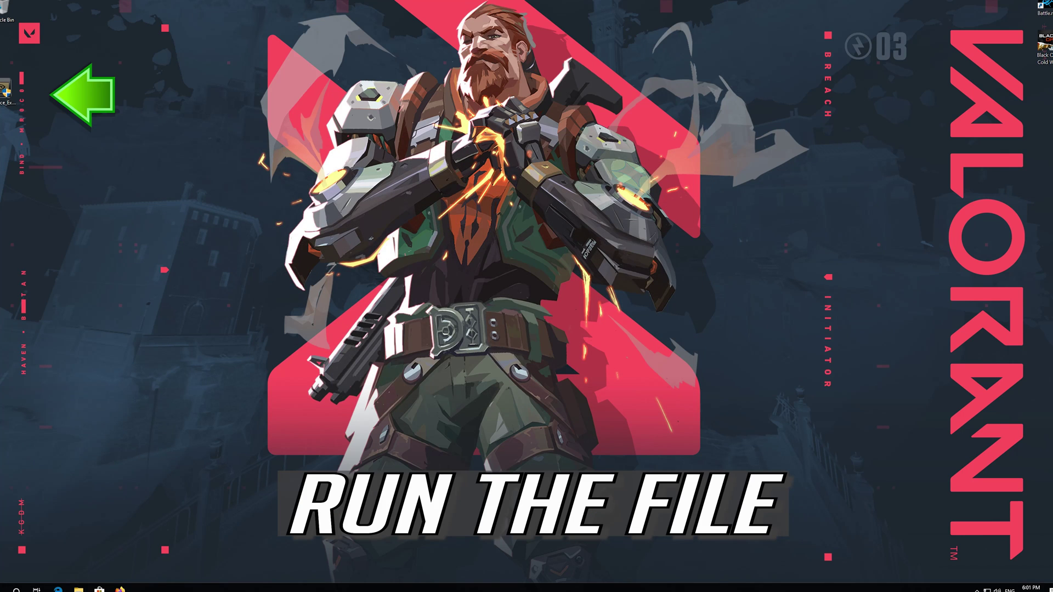
double_click(6, 97)
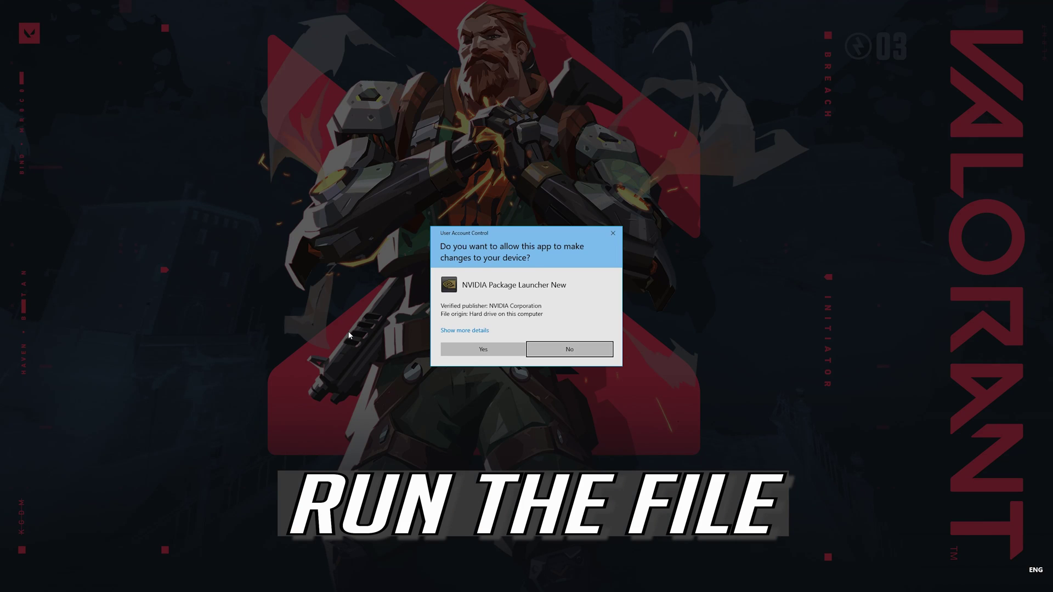
click(484, 348)
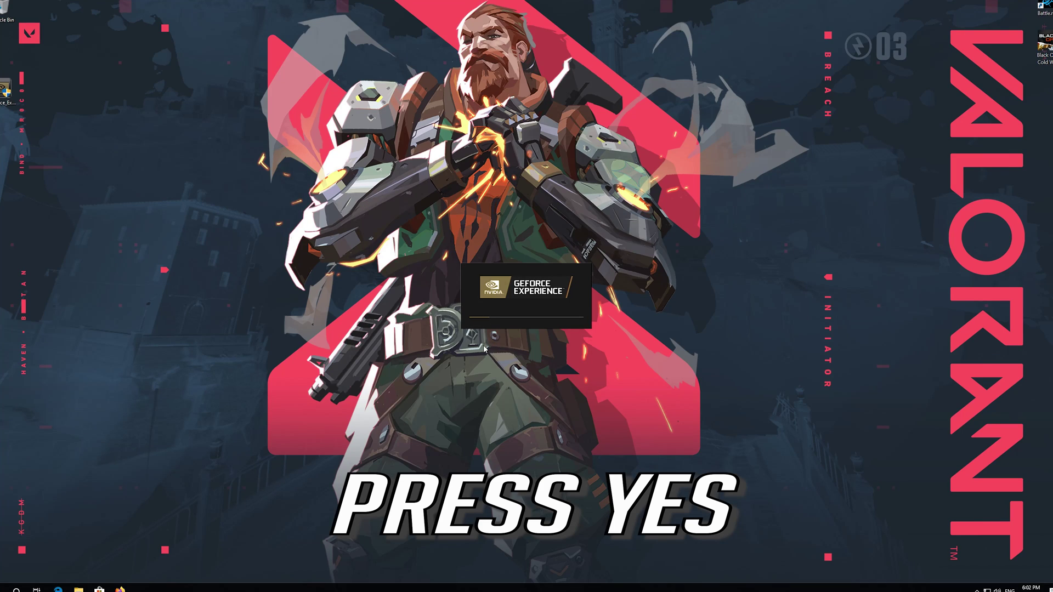